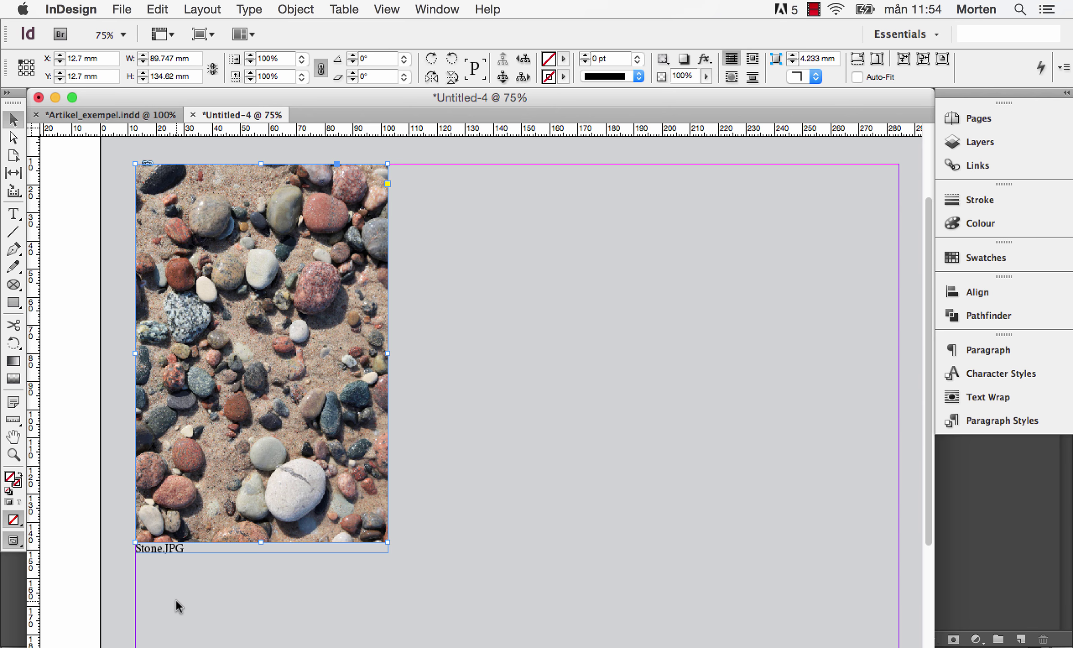
Switch from InDesign to Photoshop, where Stone.JPG is open for editing
click(151, 636)
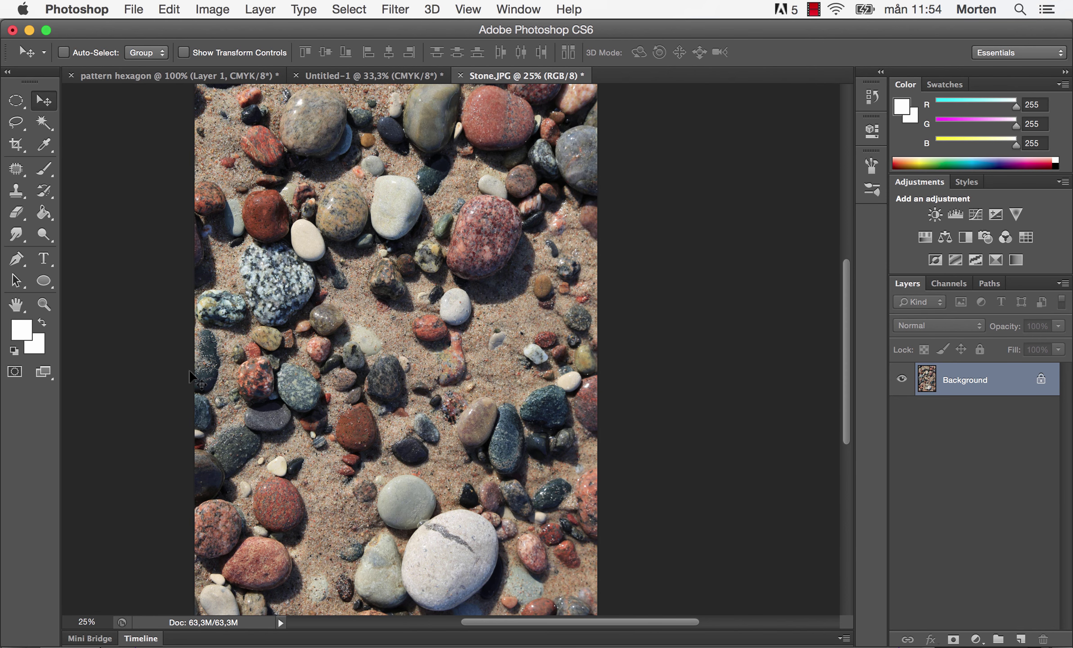
Open File Info for Stone.JPG and enter Stenar as the Document Title
click(134, 9)
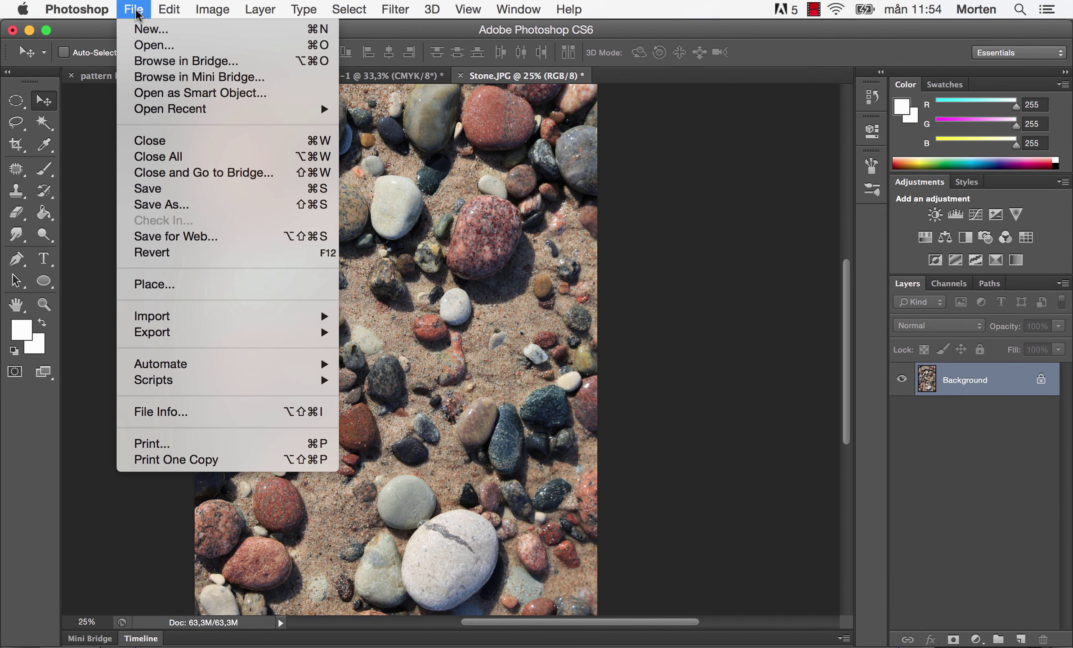
click(158, 412)
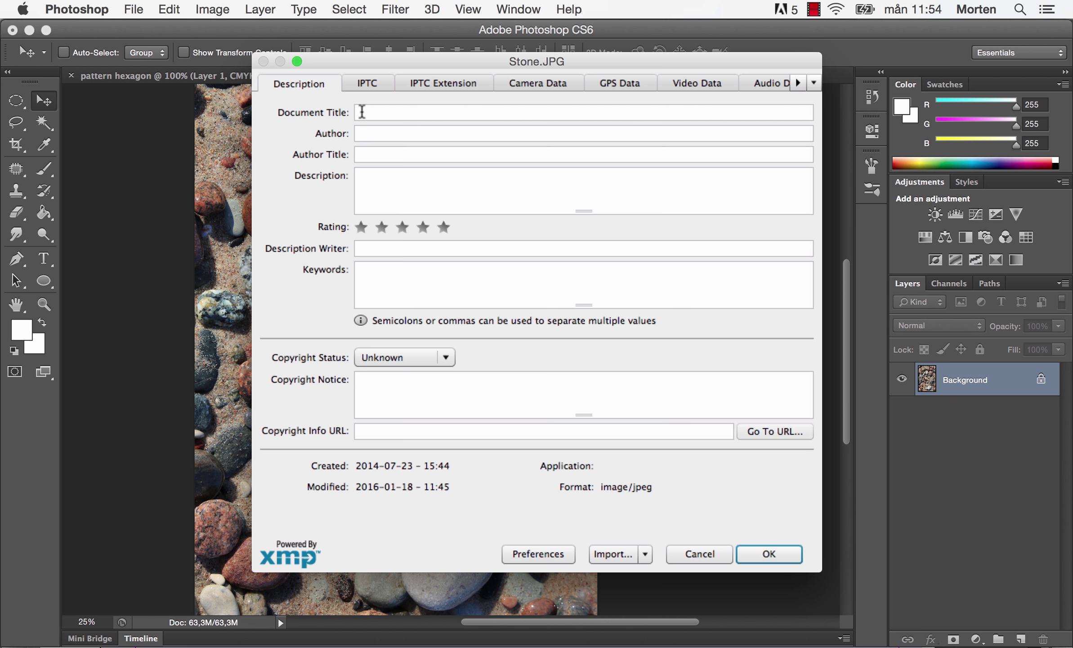
click(362, 112)
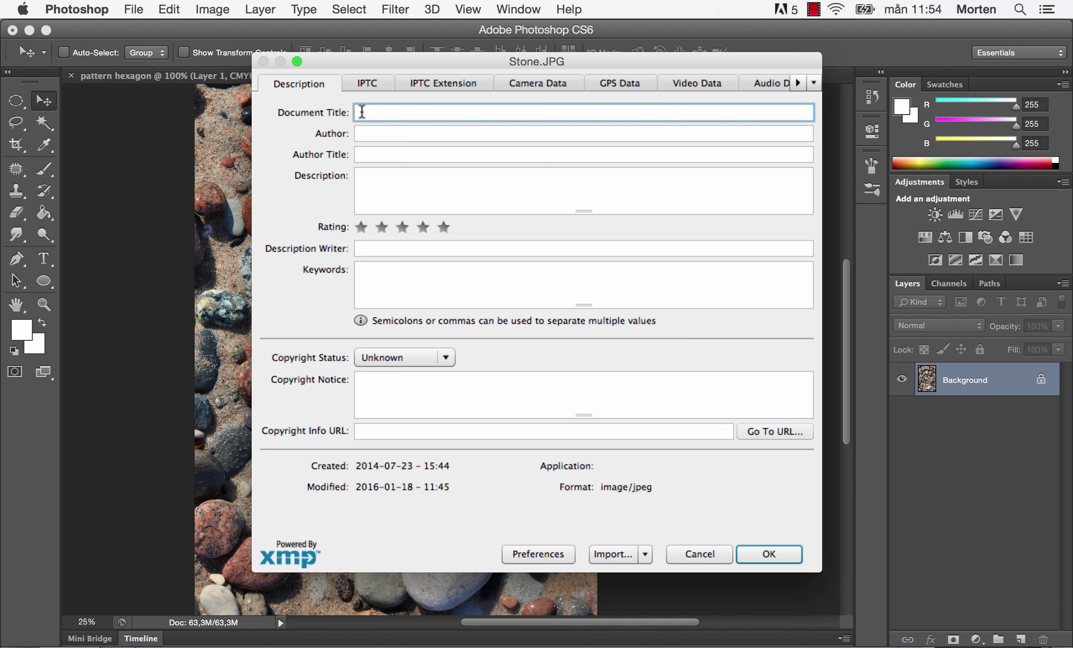
text(Sten)
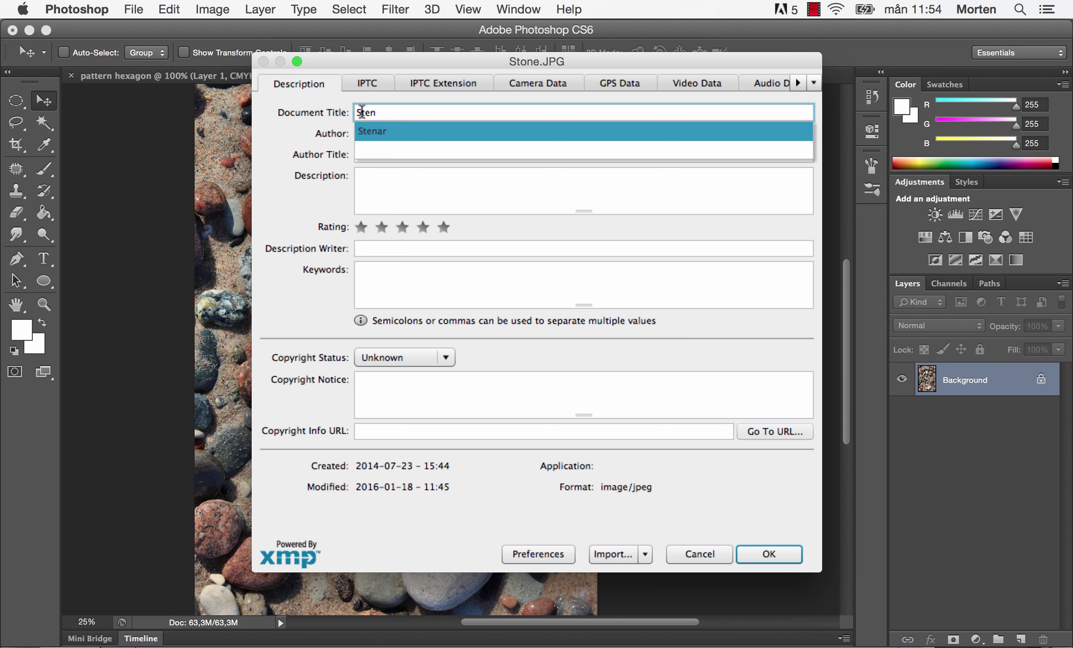
text(ar)
click(384, 131)
Fill in the author's full name without the trailing semicolon and confirm the file information
click(368, 133)
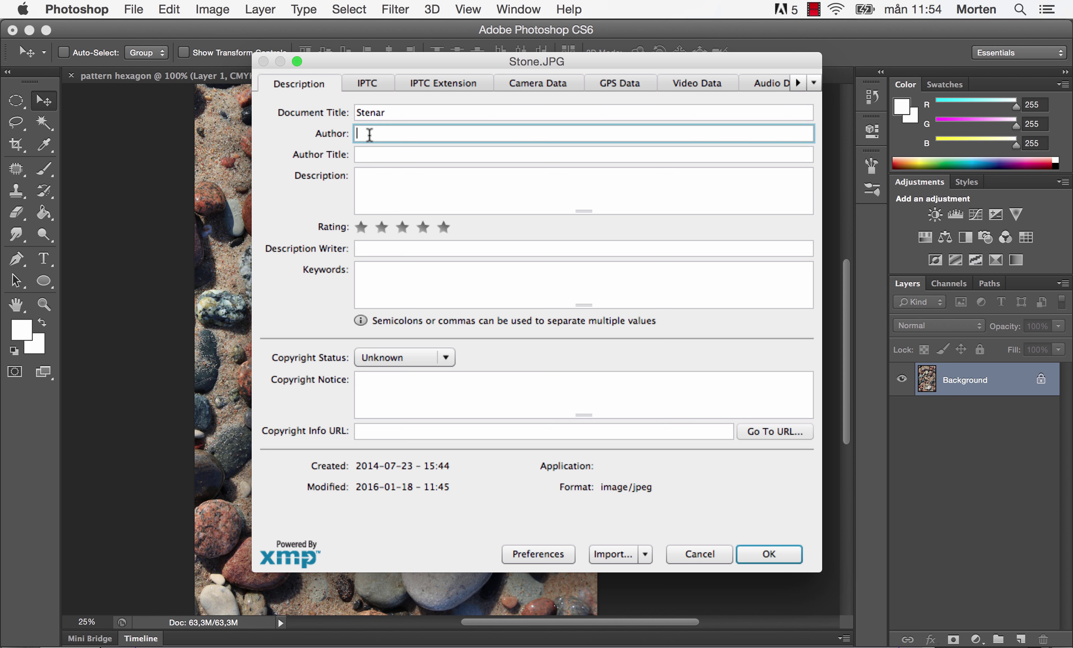
text(Morte)
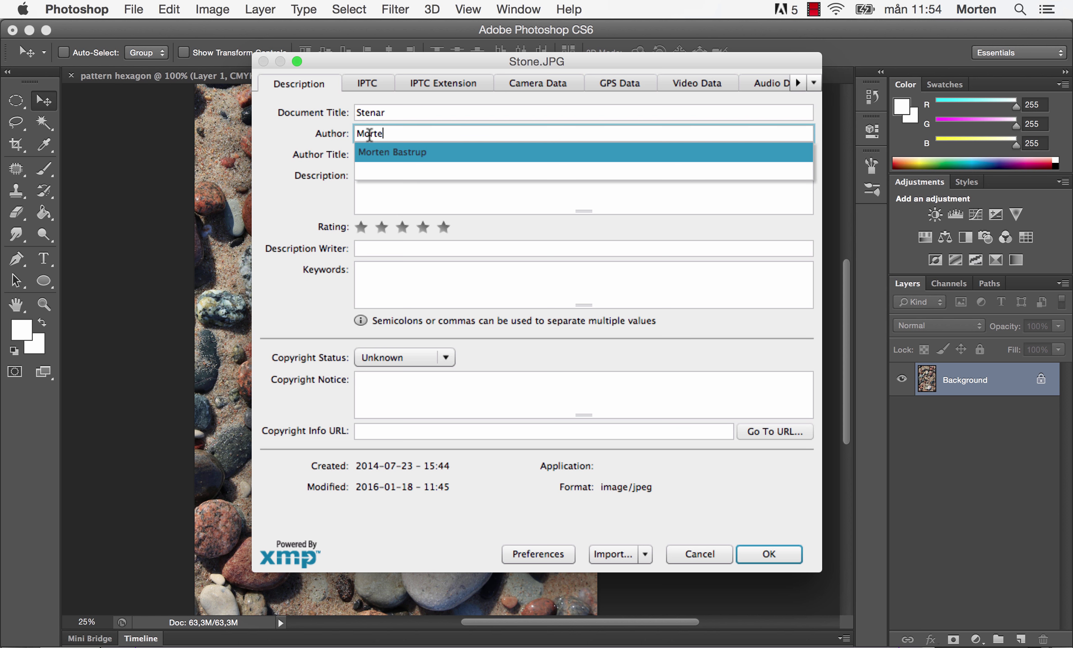
text(n)
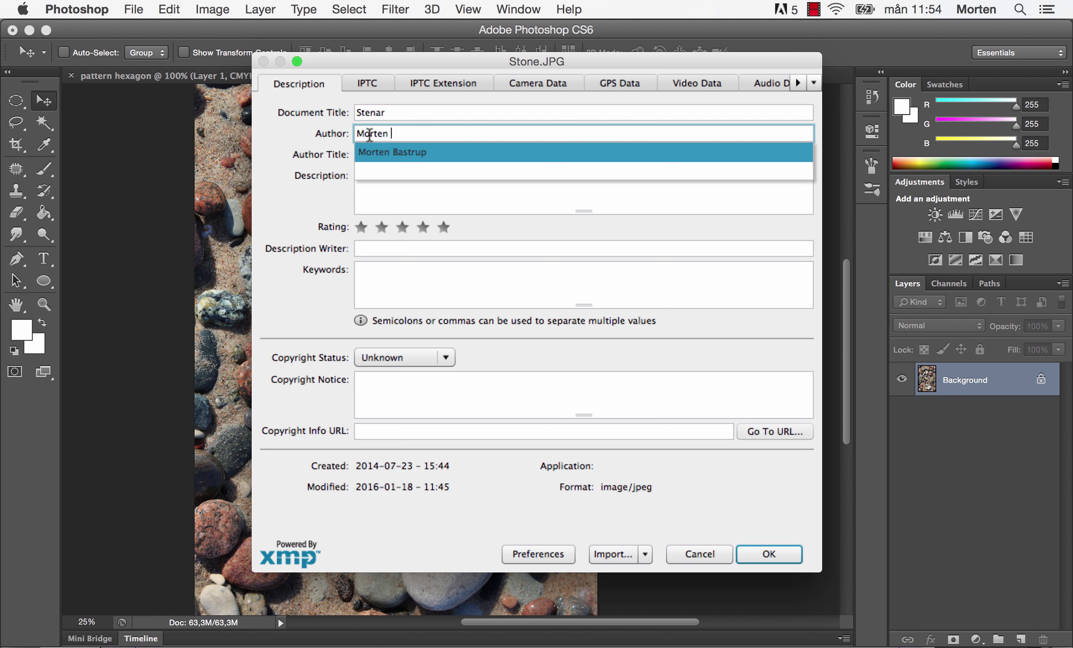
click(424, 153)
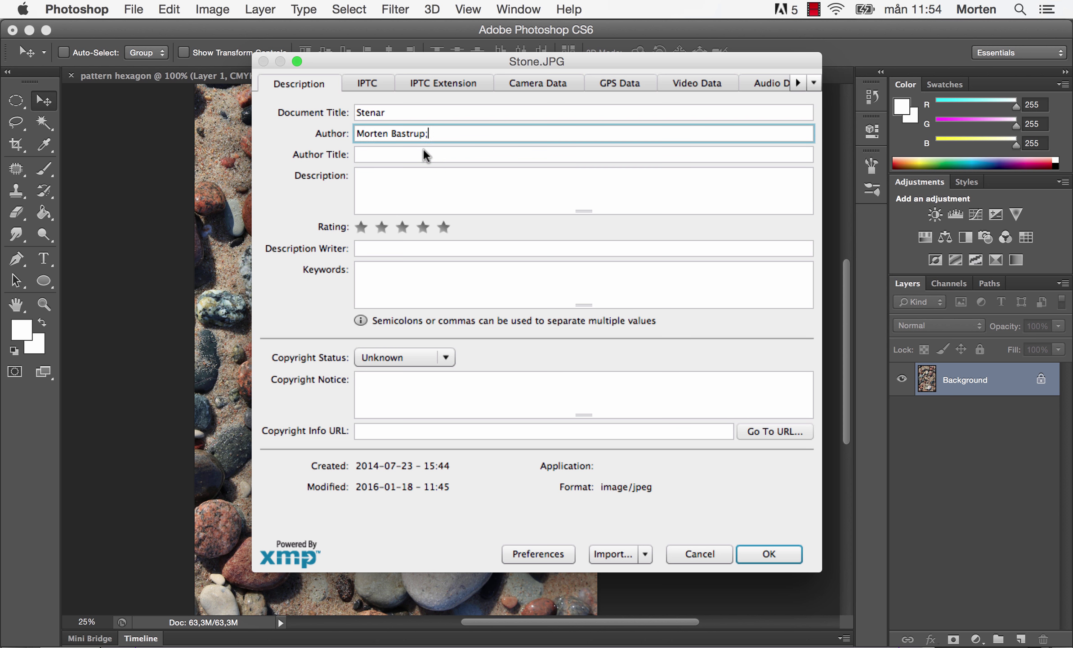
key(BackSpace)
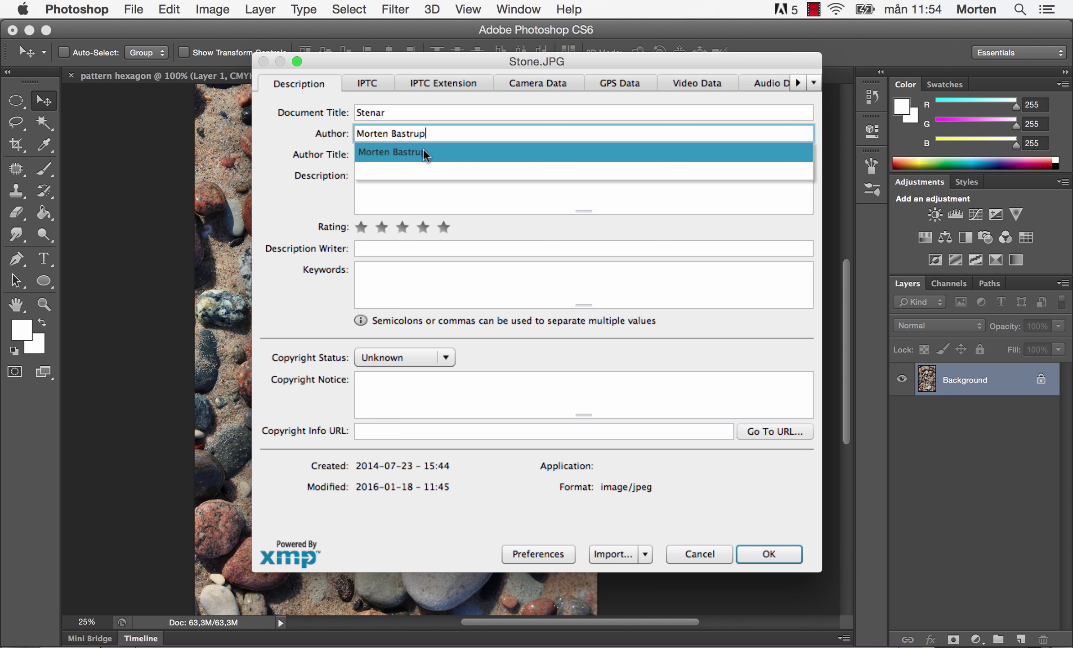
click(769, 554)
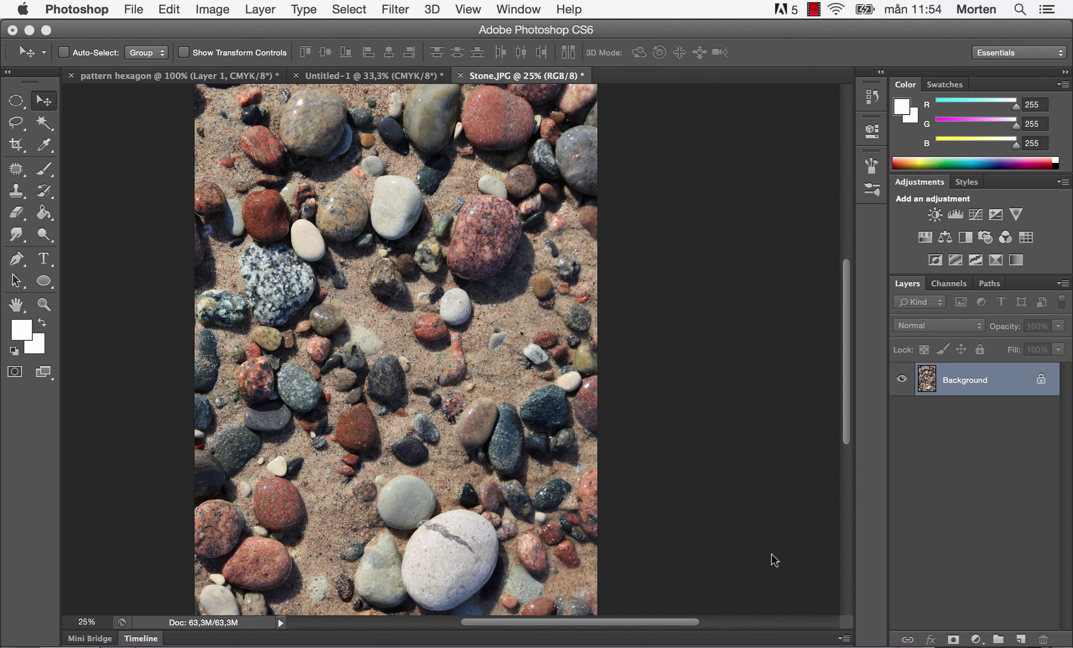
Save Stone.JPG with its new title and author metadata, then return to InDesign
click(135, 10)
mouse_move(168, 317)
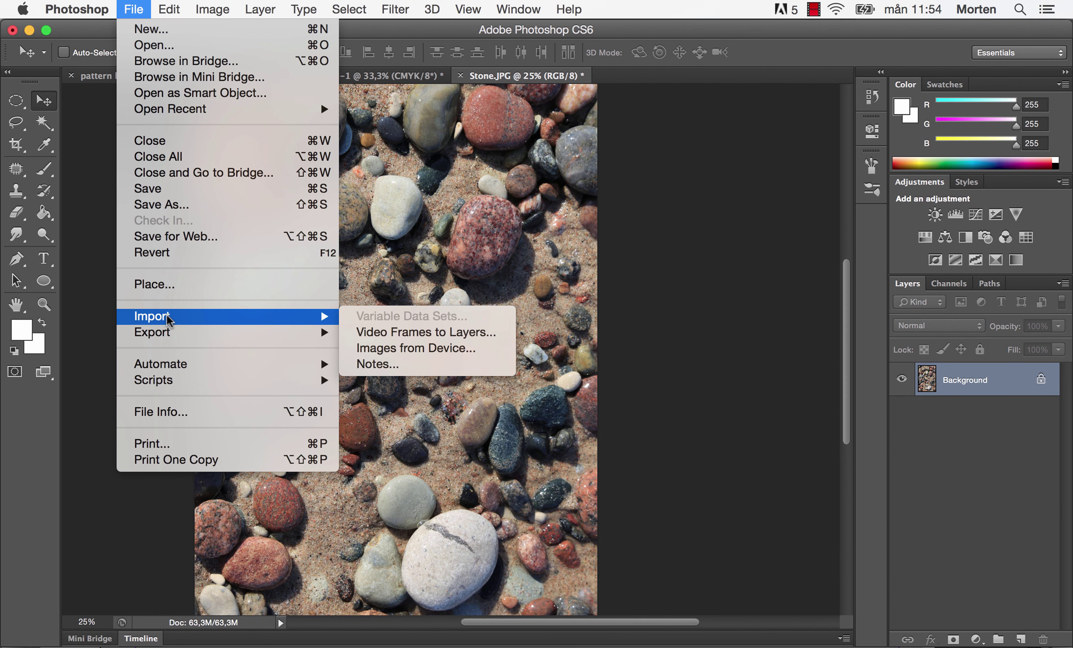
click(179, 190)
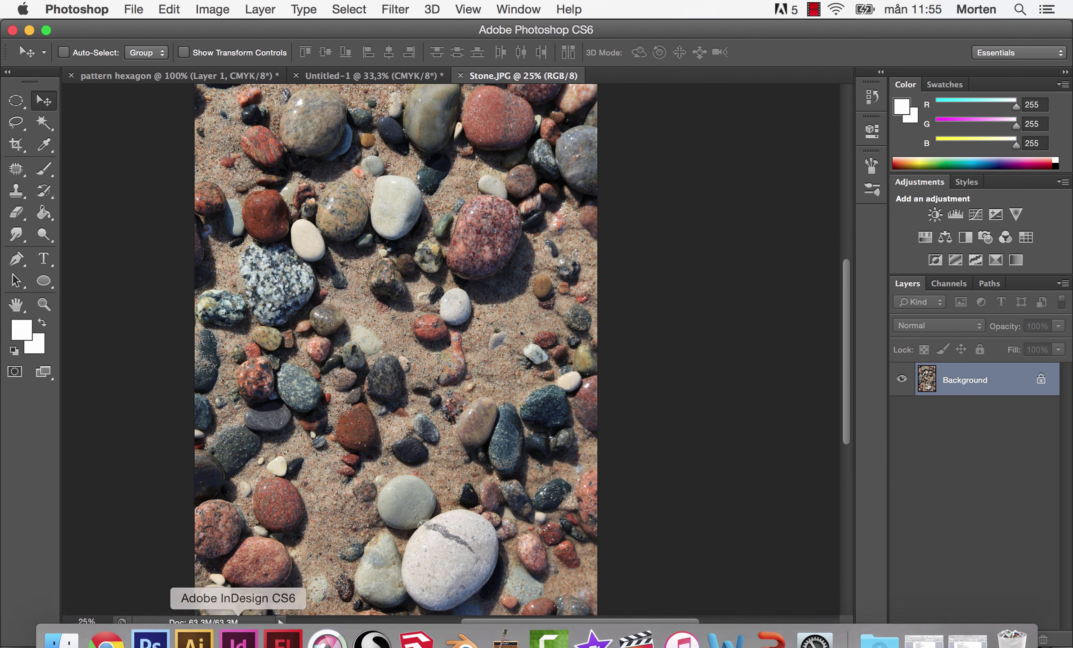
click(239, 635)
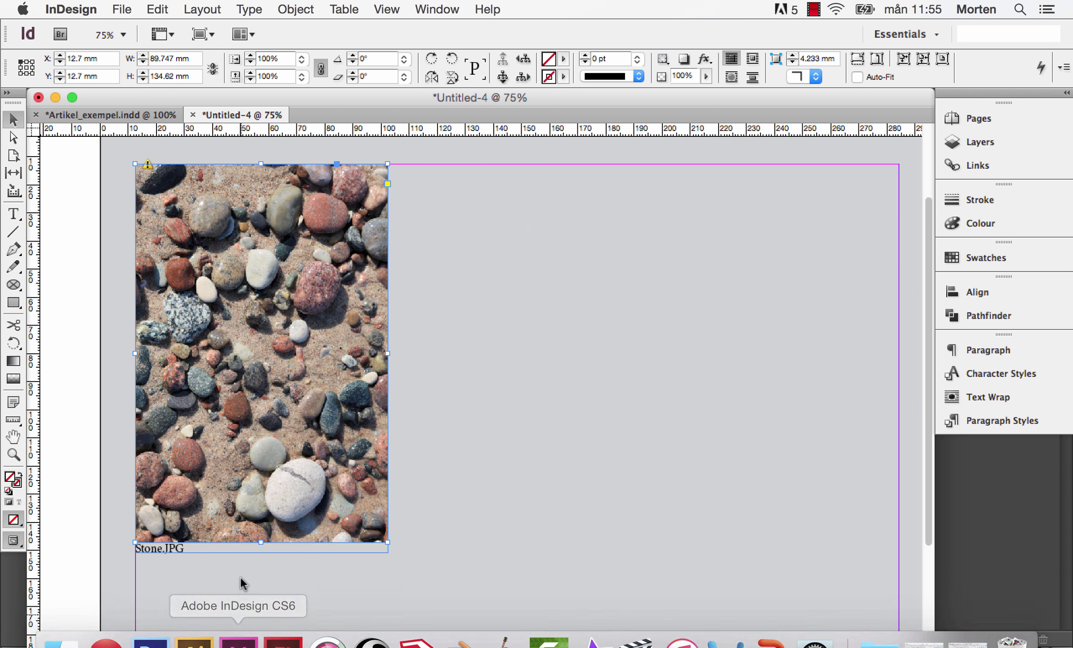
Update the modified Stone.JPG link and delete the old filename caption frame below it
click(227, 549)
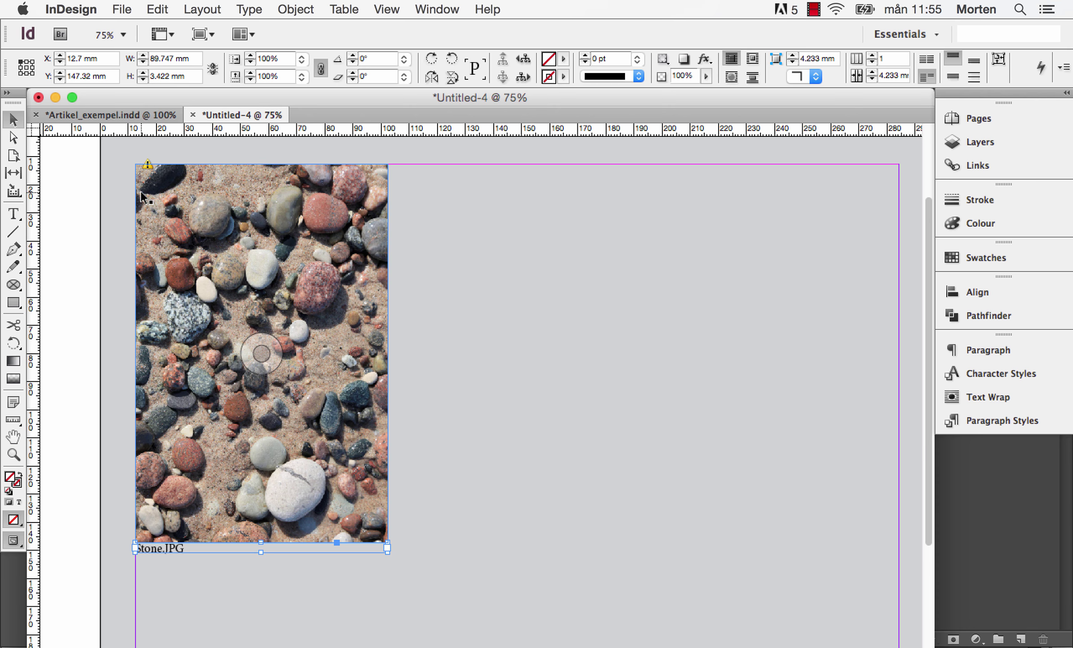
click(148, 166)
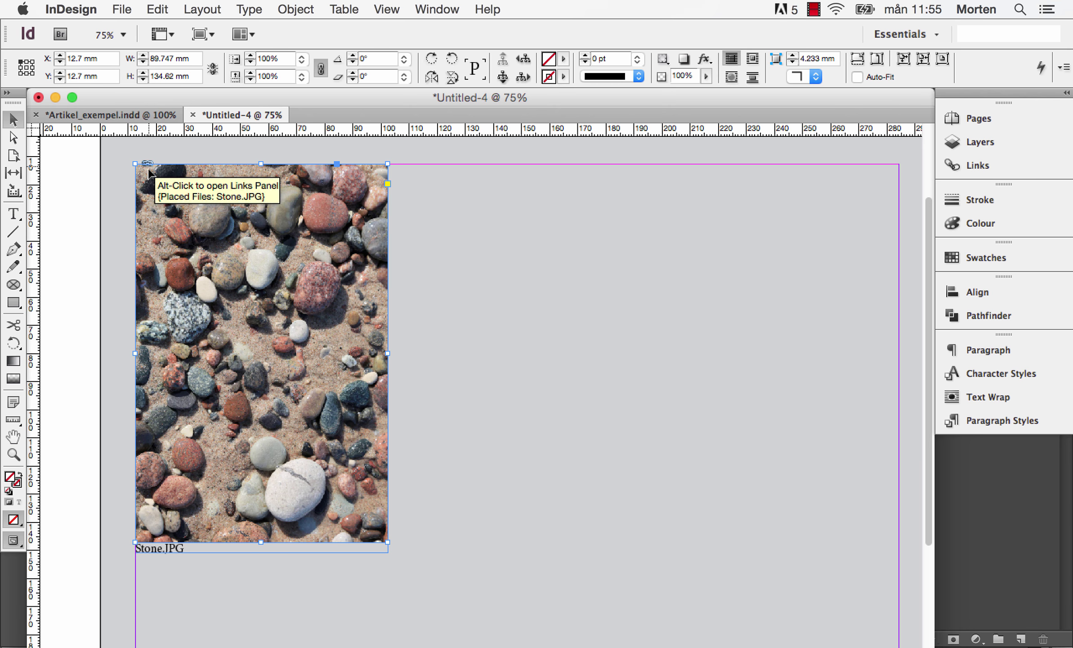
click(190, 550)
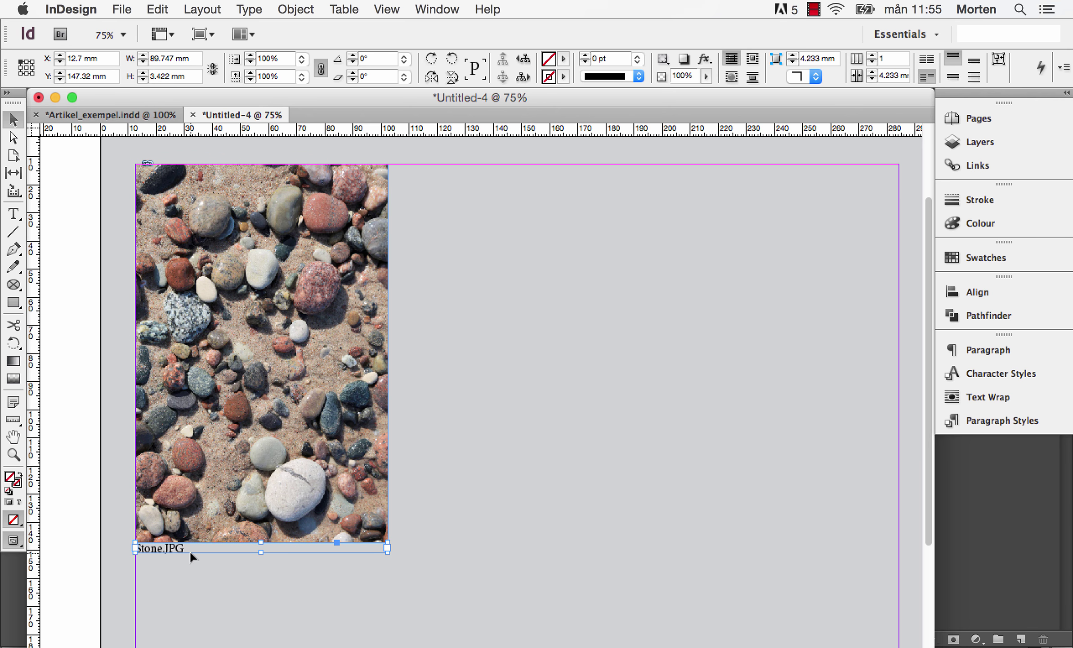
key(BackSpace)
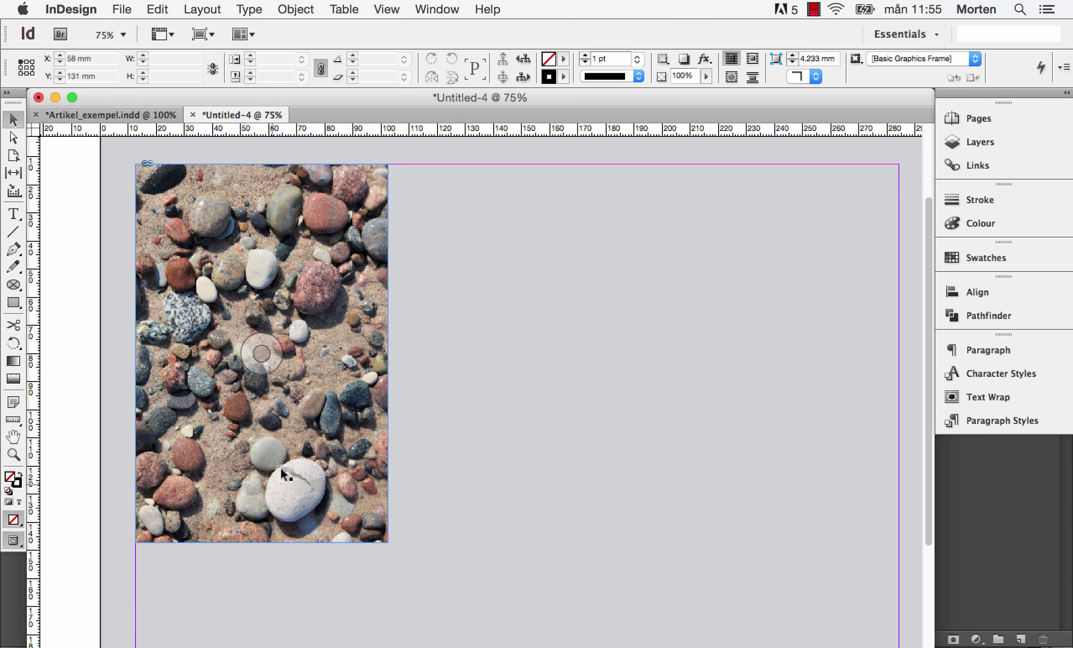
Select the Stone.JPG image frame and open Captions > Caption Setup from its context menu
right_click(324, 408)
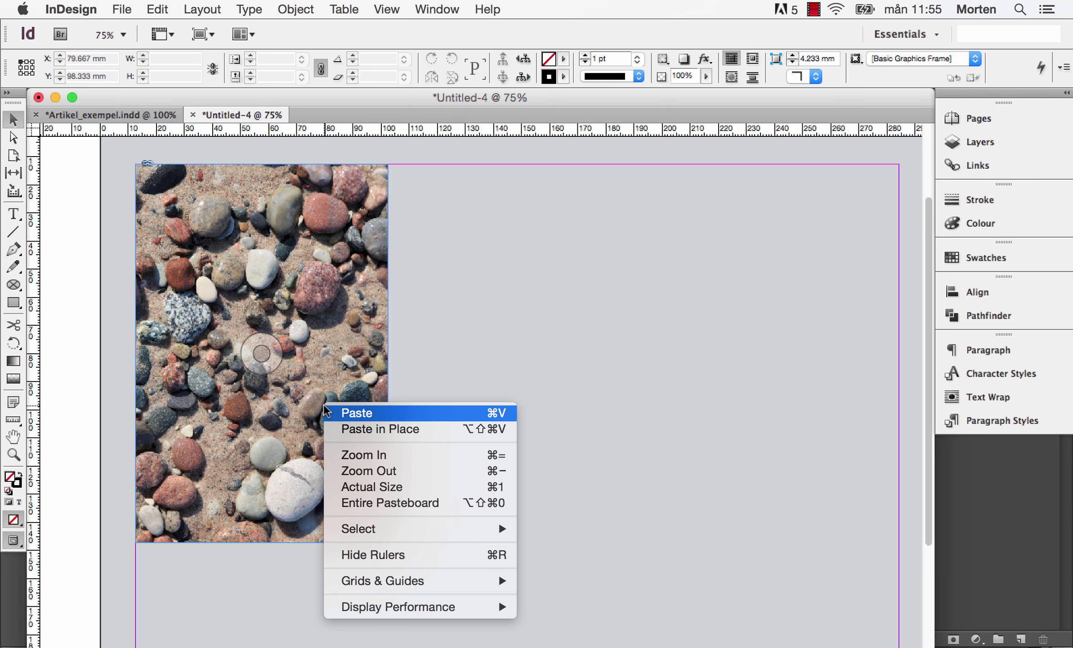
click(313, 326)
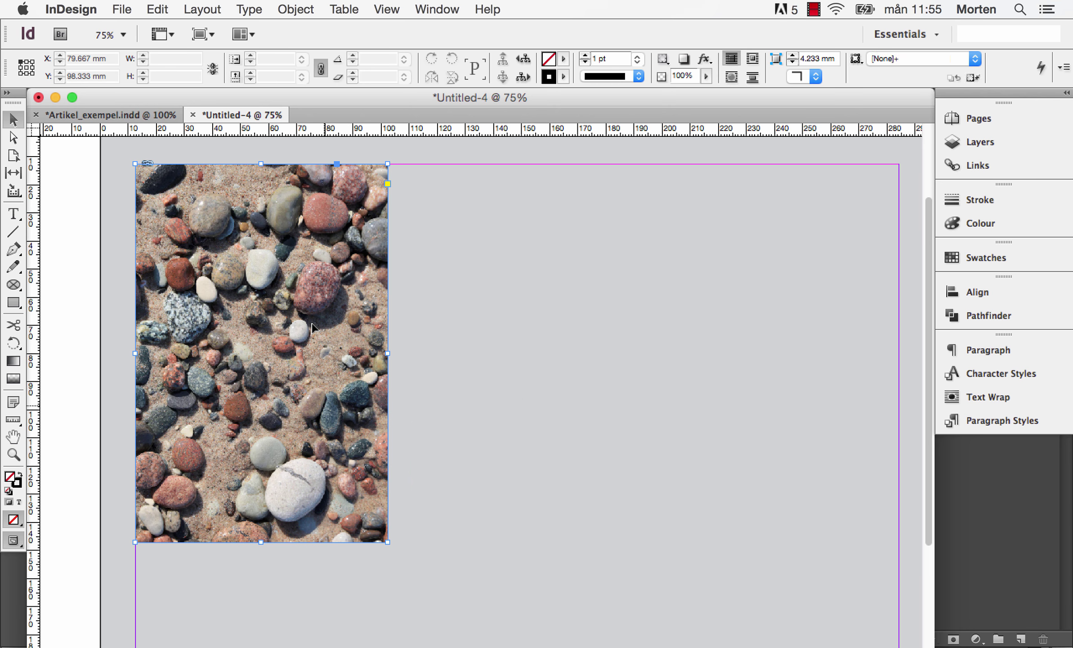
click(314, 328)
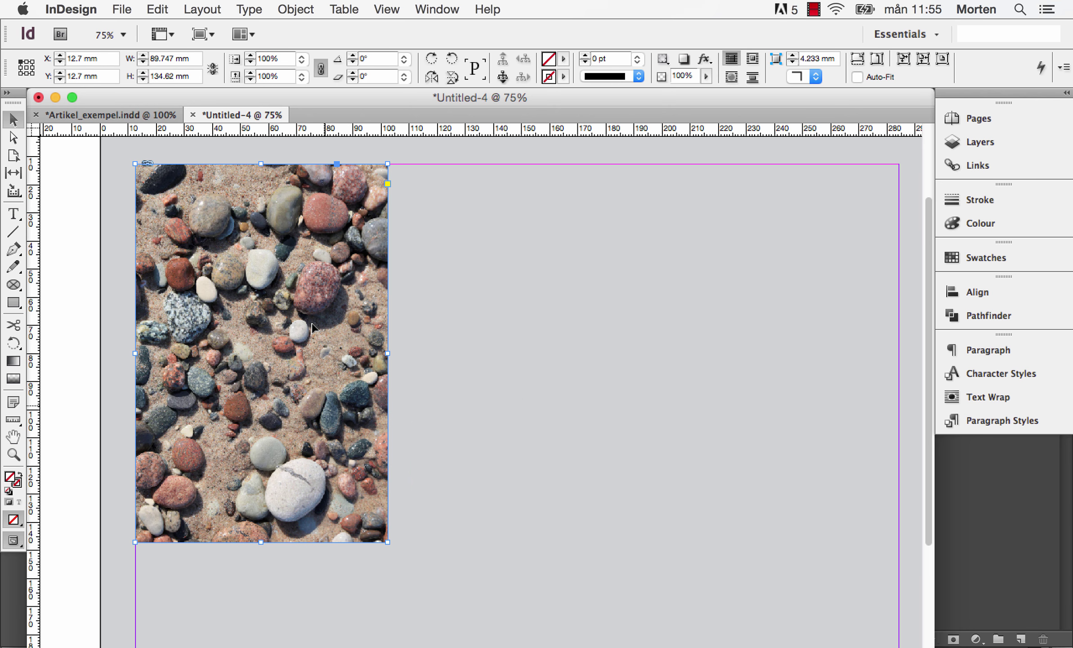
right_click(330, 281)
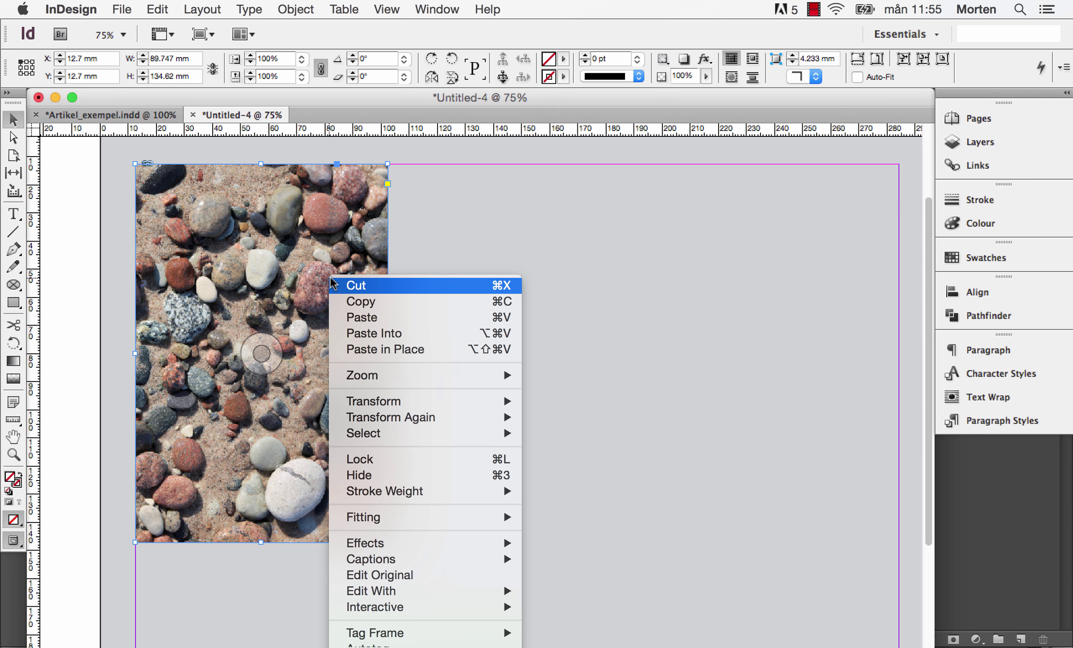
mouse_move(418, 563)
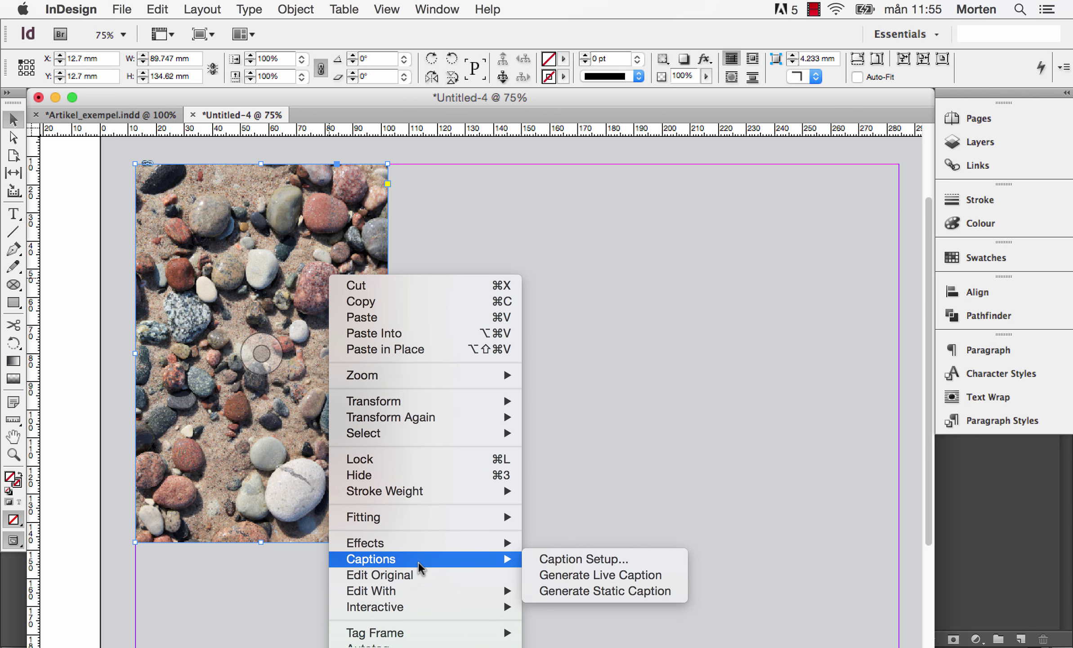
click(558, 562)
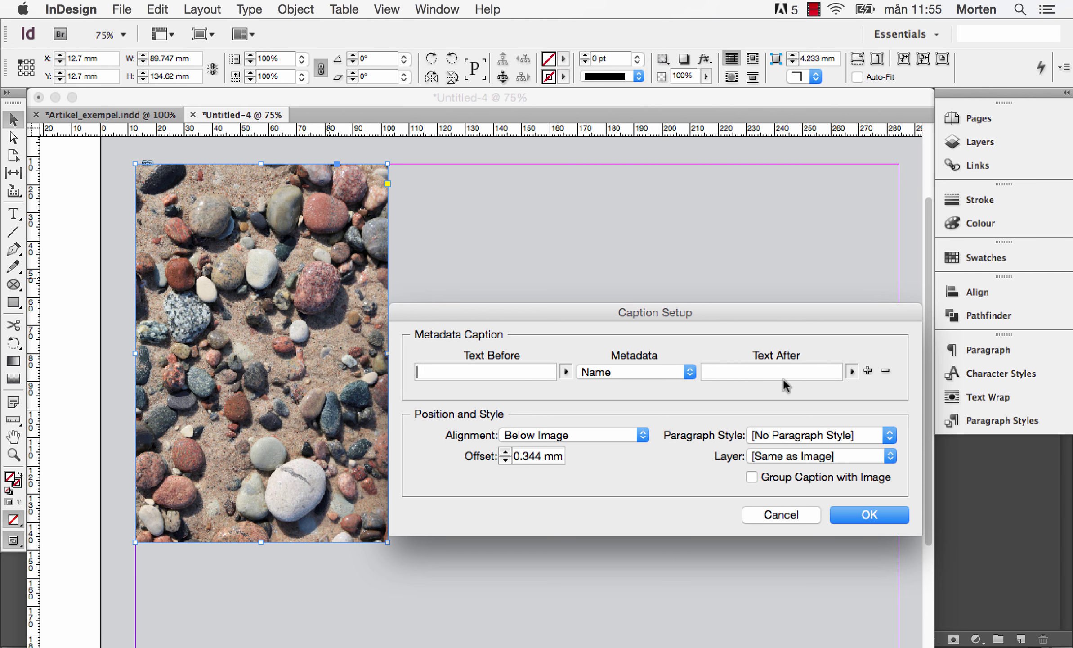
Set the first caption line to Author metadata with the label 'Foto:'
click(690, 372)
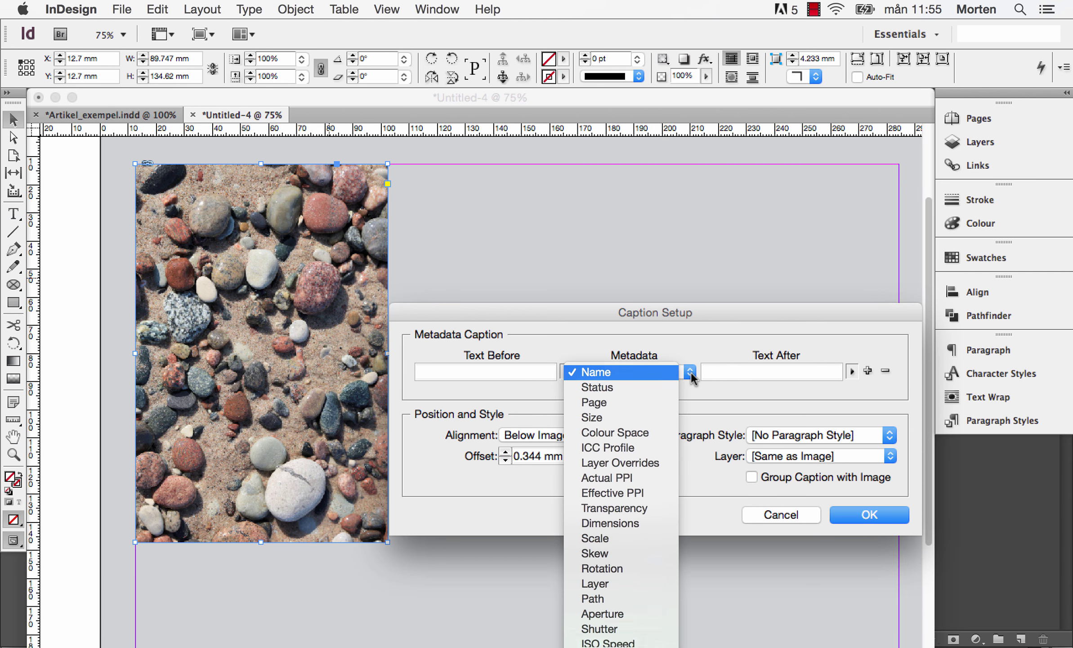
scroll(668, 503, down, 4)
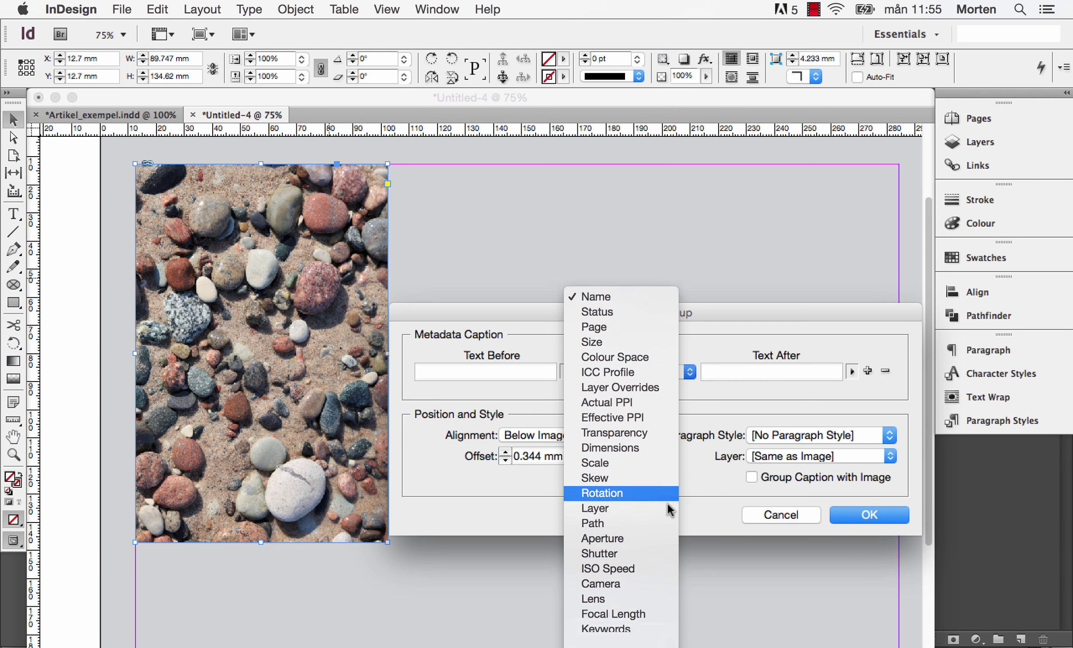
scroll(667, 503, down, 10)
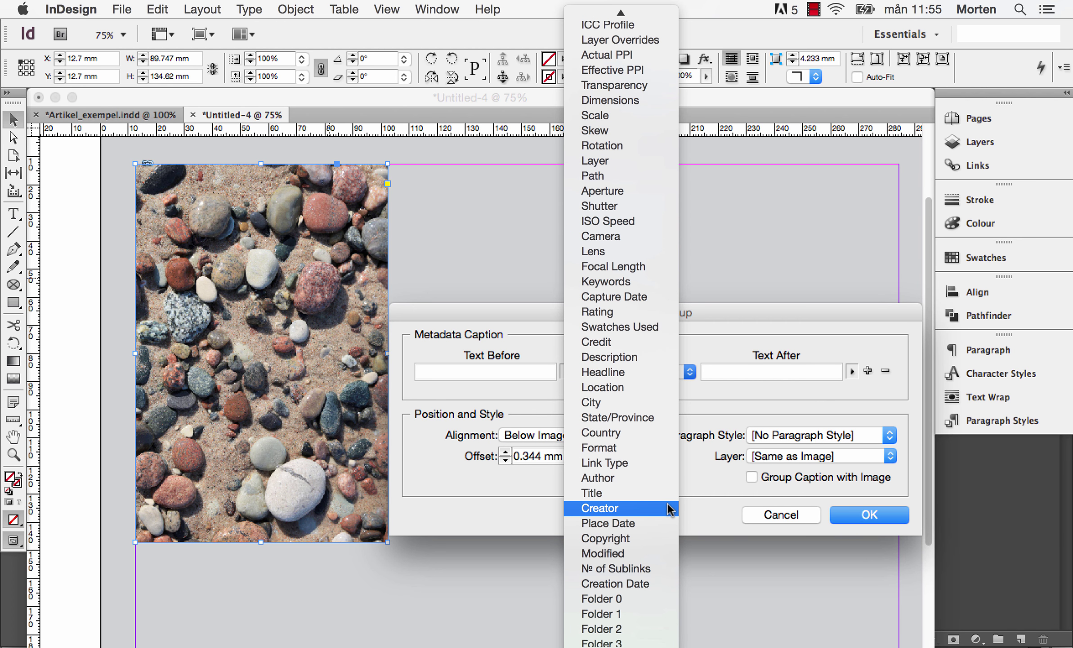
click(647, 479)
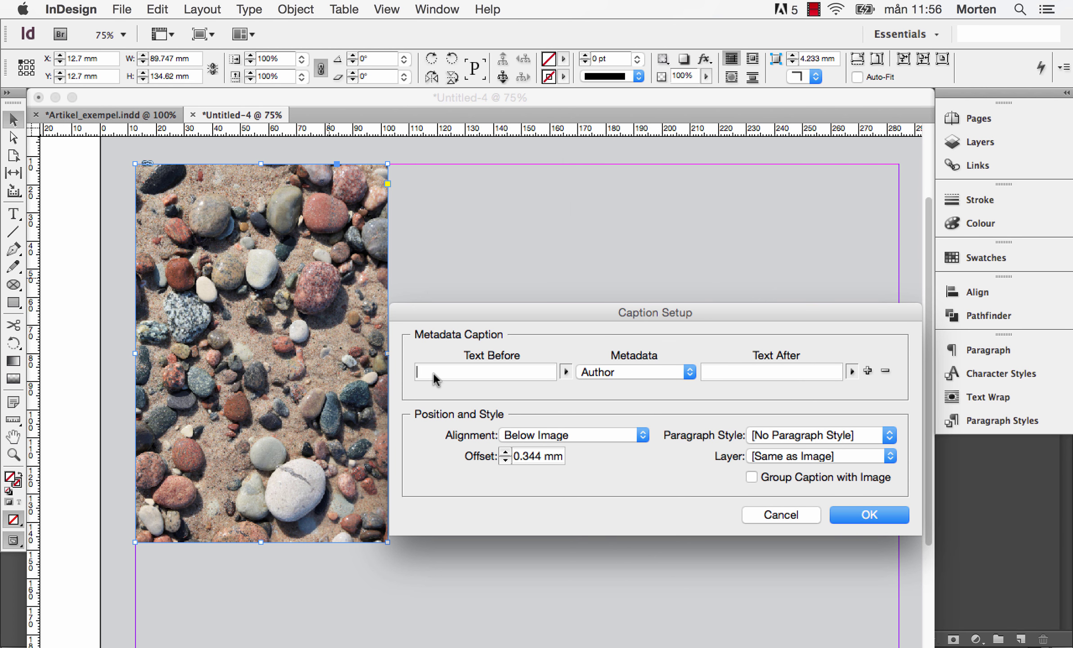
text(Foto:)
Add a second caption line showing Title metadata with the label 'Titel:'
click(867, 371)
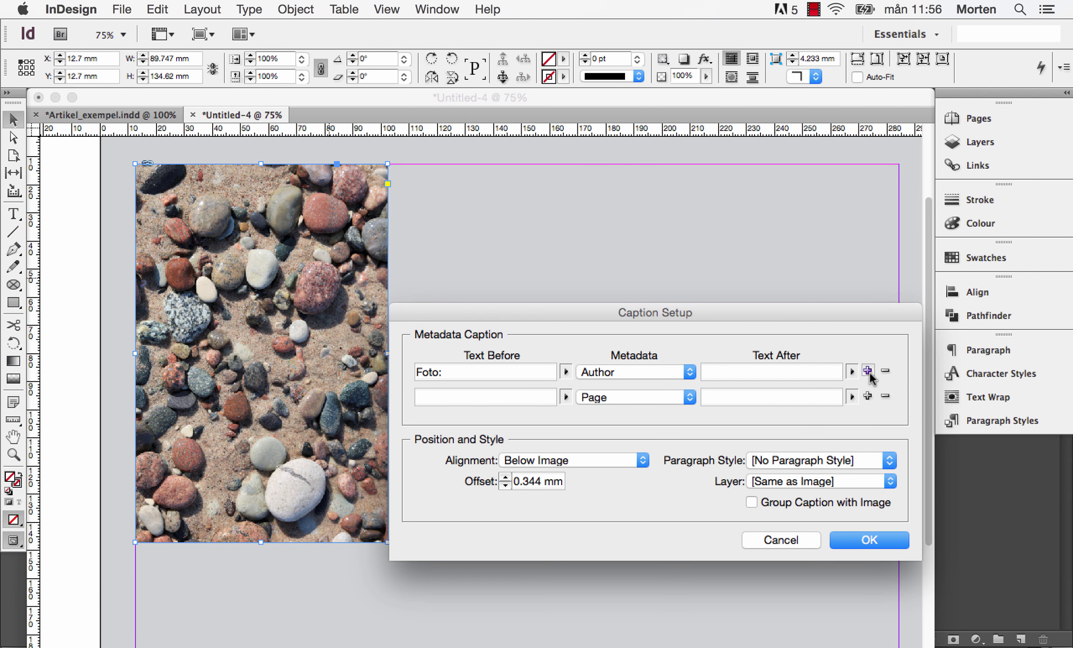
click(688, 394)
scroll(666, 491, down, 10)
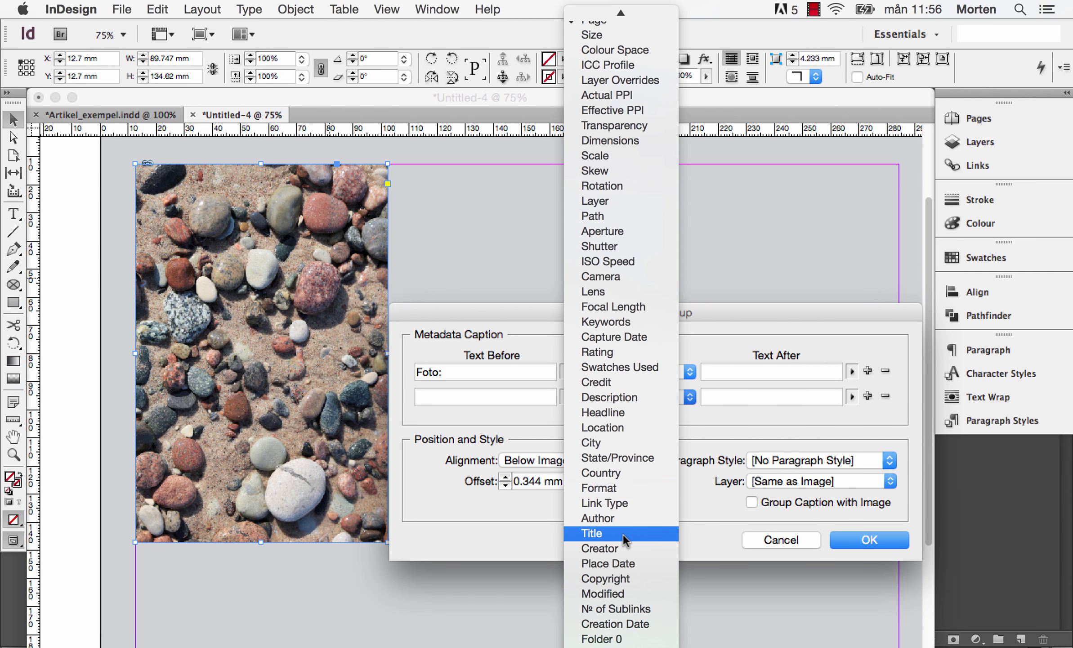
click(622, 533)
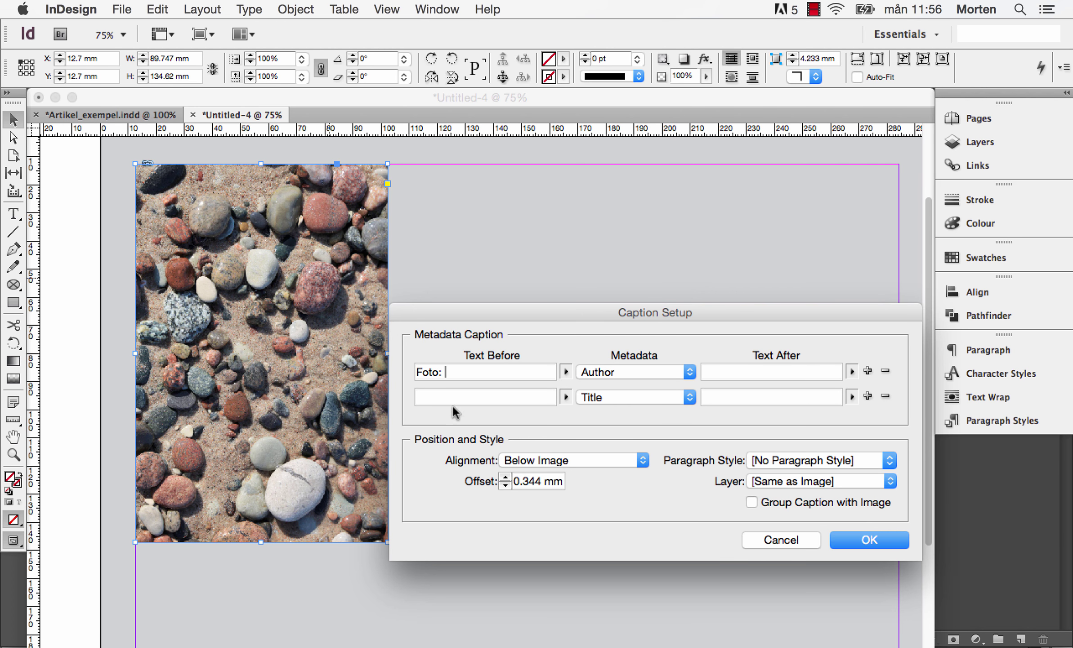
click(425, 392)
text(Titel:)
click(643, 459)
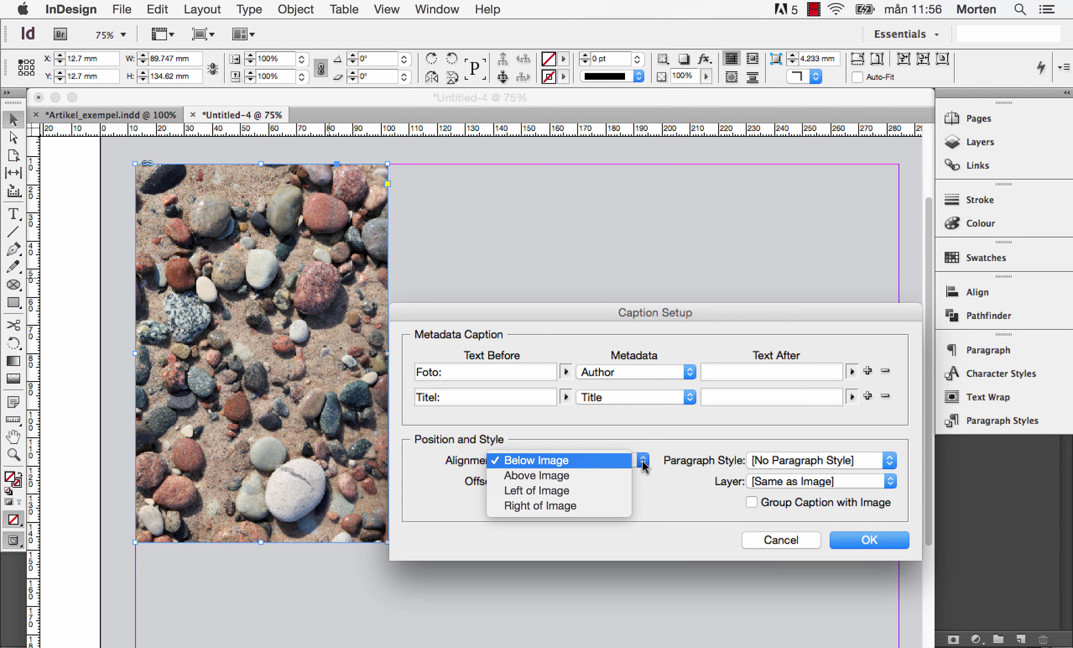
Keep the caption Below Image, use paragraph style Bildtext with a 1 mm offset, and confirm
click(607, 460)
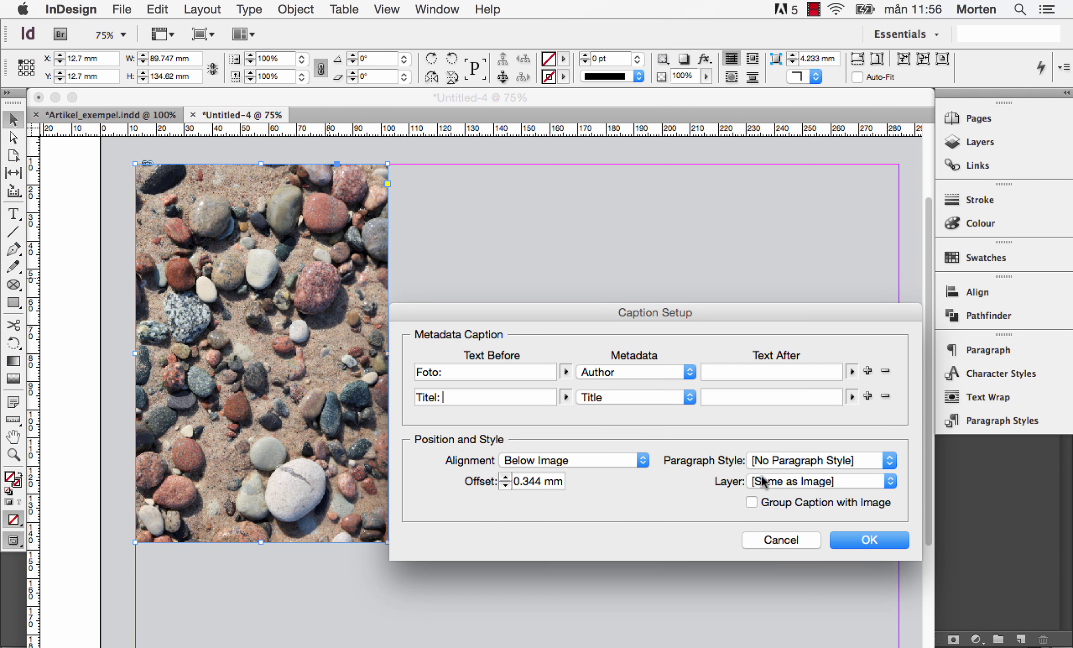
click(889, 460)
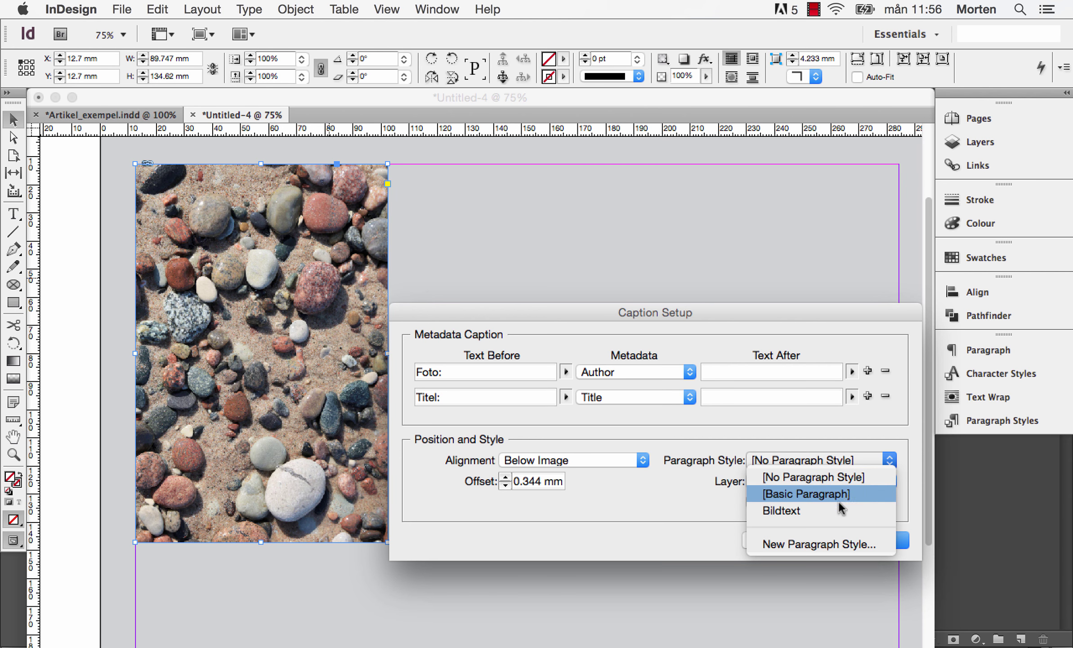
click(813, 510)
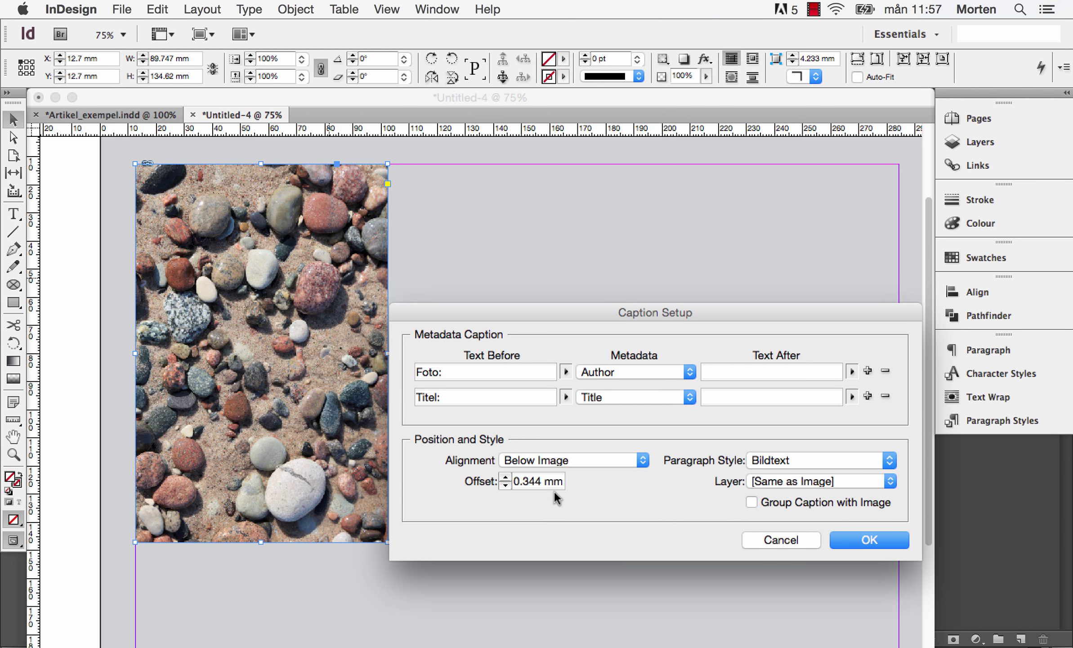
click(505, 472)
click(872, 540)
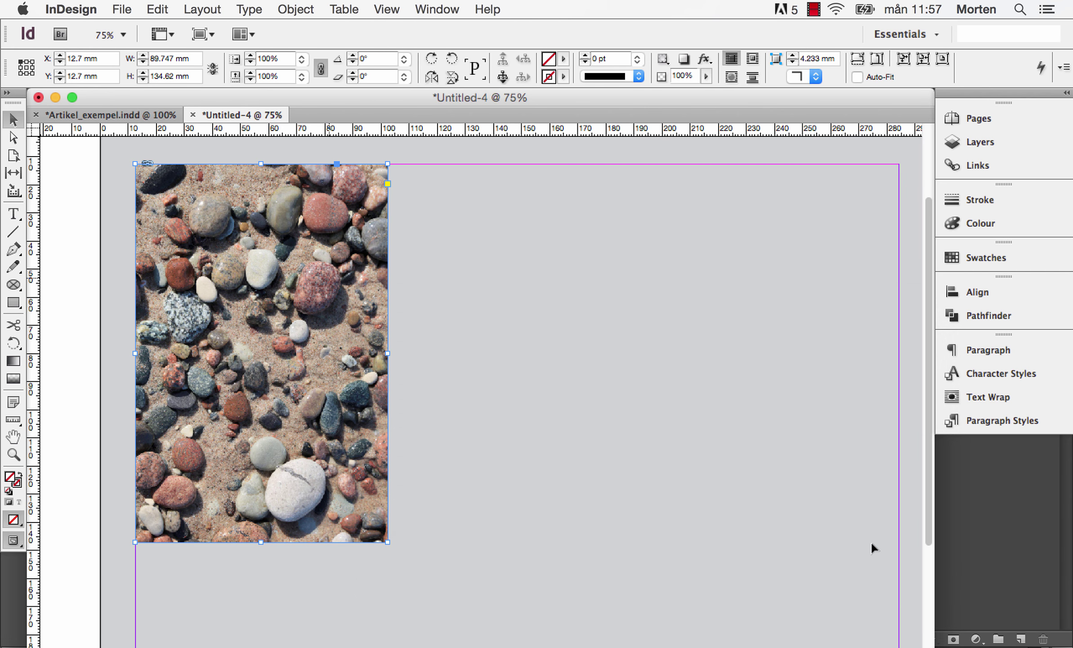
Generate a static Foto/Titel caption beneath the stone photo via Captions > Generate Static Caption
right_click(334, 410)
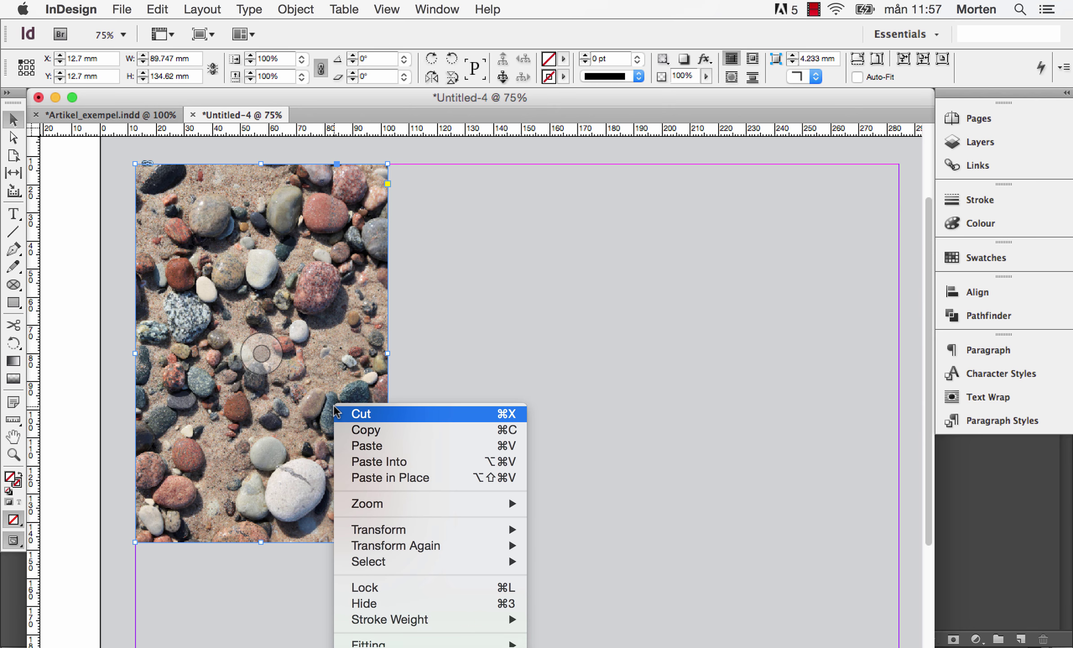
scroll(373, 439, down, 3)
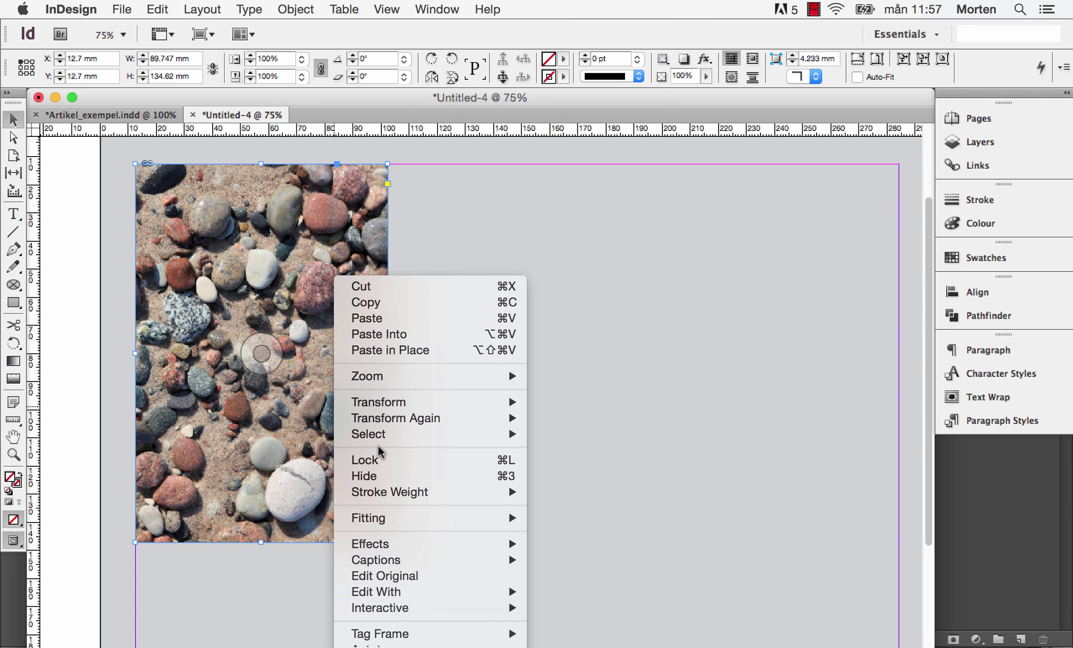
scroll(379, 447, down, 2)
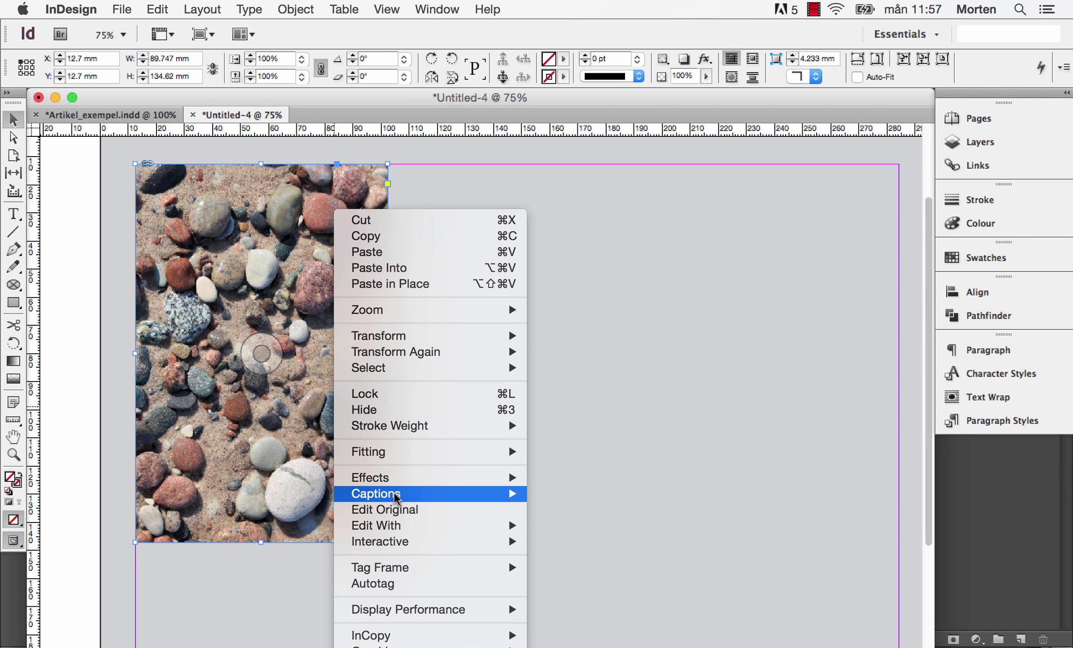
mouse_move(395, 496)
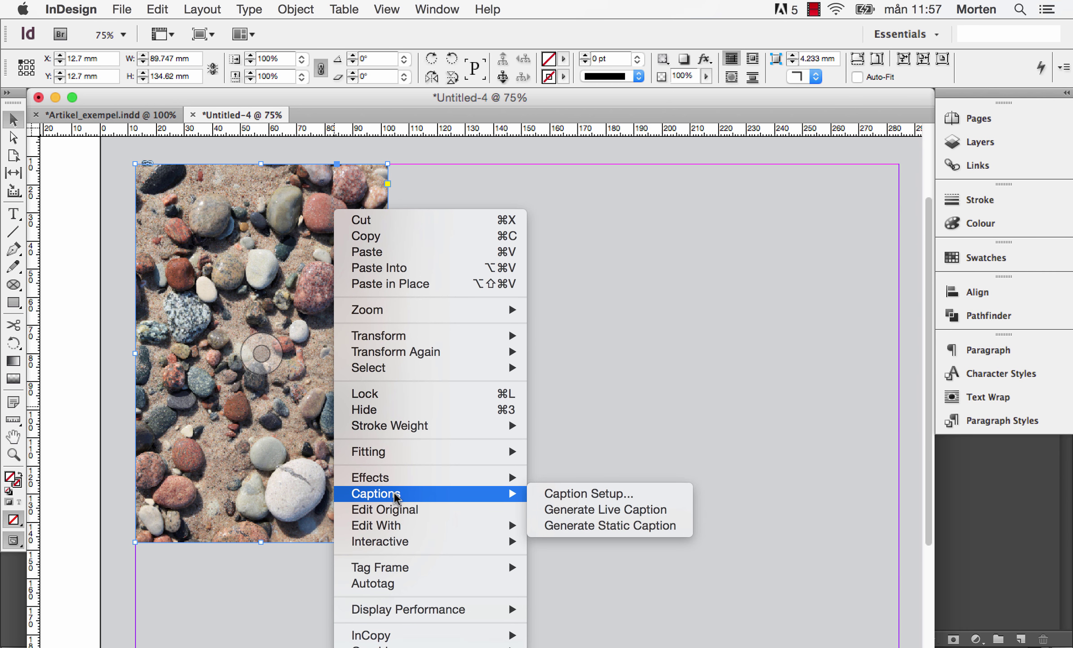
click(586, 525)
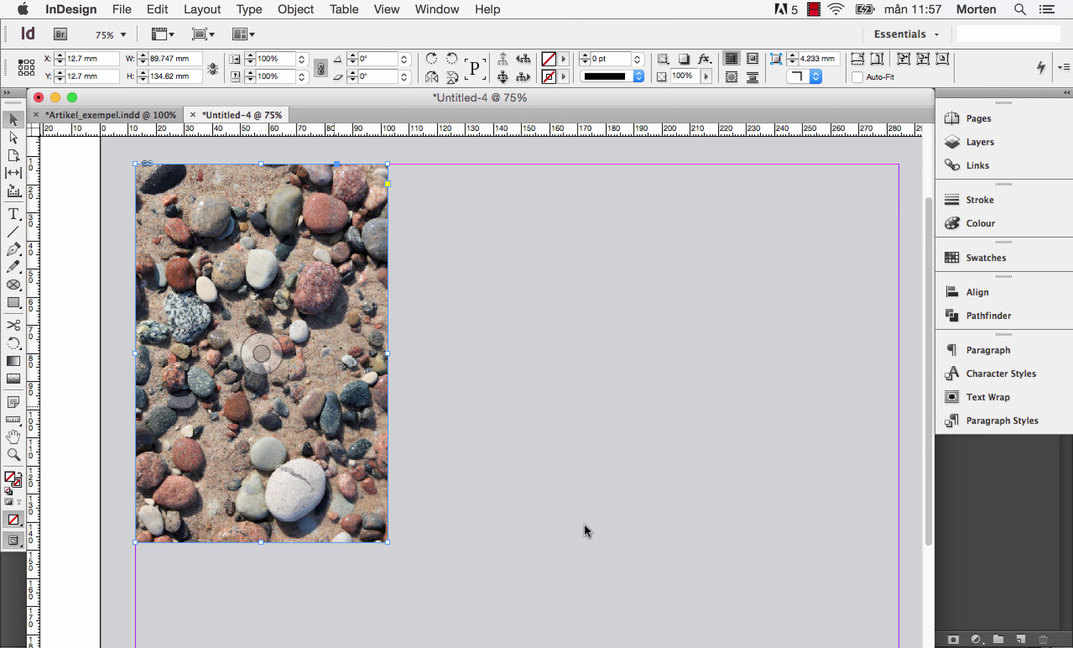